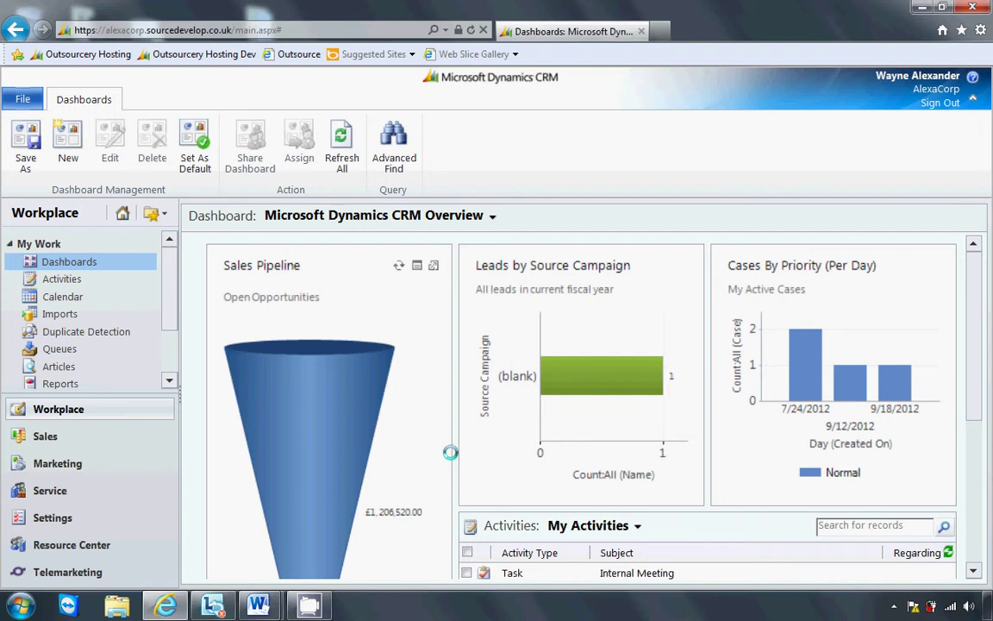
Open the Telemarketing Solution from the list of solutions in the Settings area.
click(144, 517)
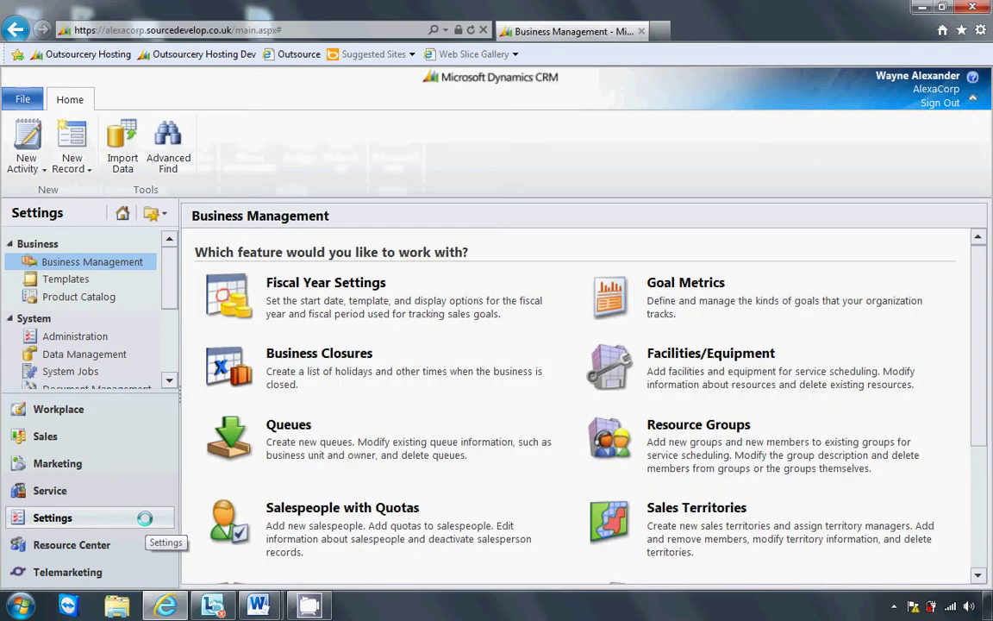
scroll(171, 333, down, 3)
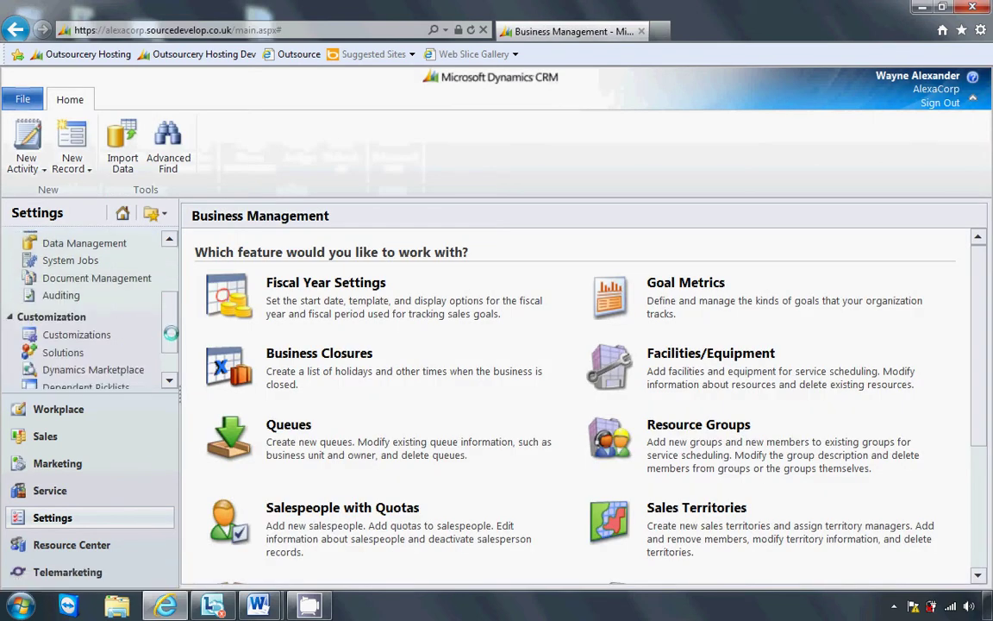
click(112, 351)
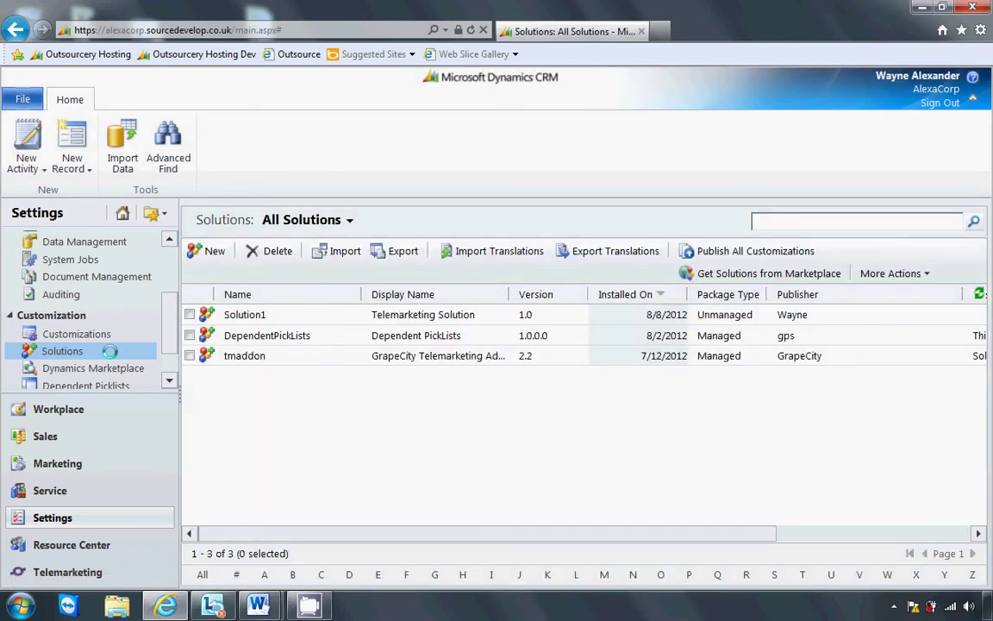
double_click(286, 320)
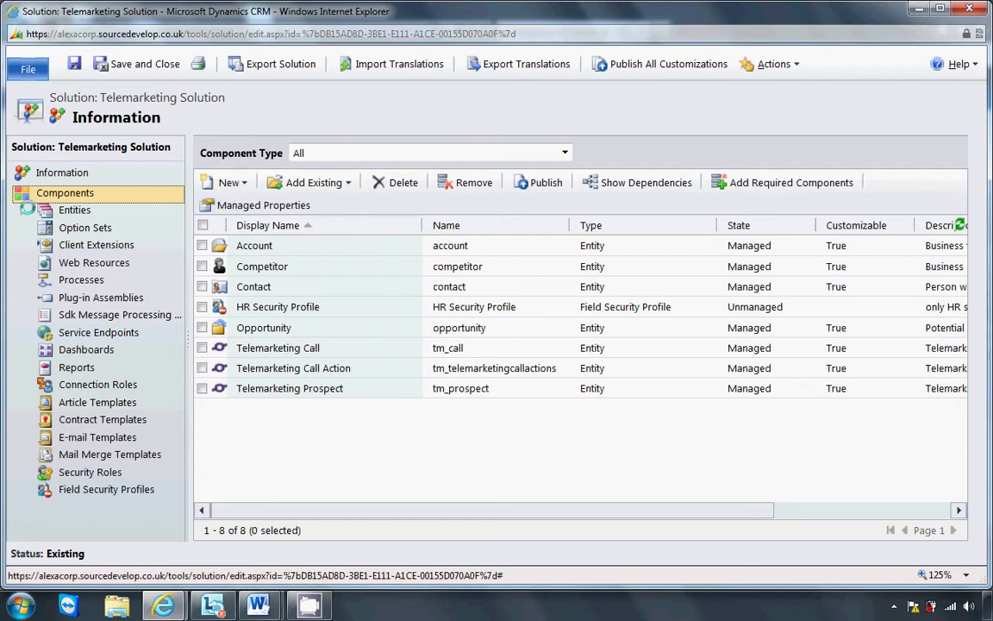
Display the forms of the Account entity within the Telemarketing Solution.
click(75, 209)
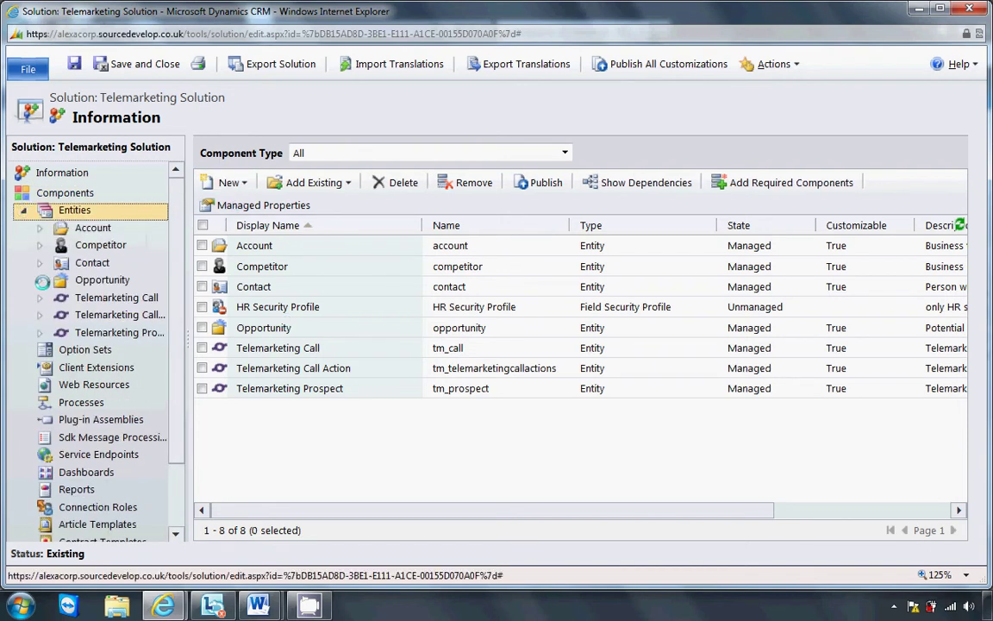
click(86, 228)
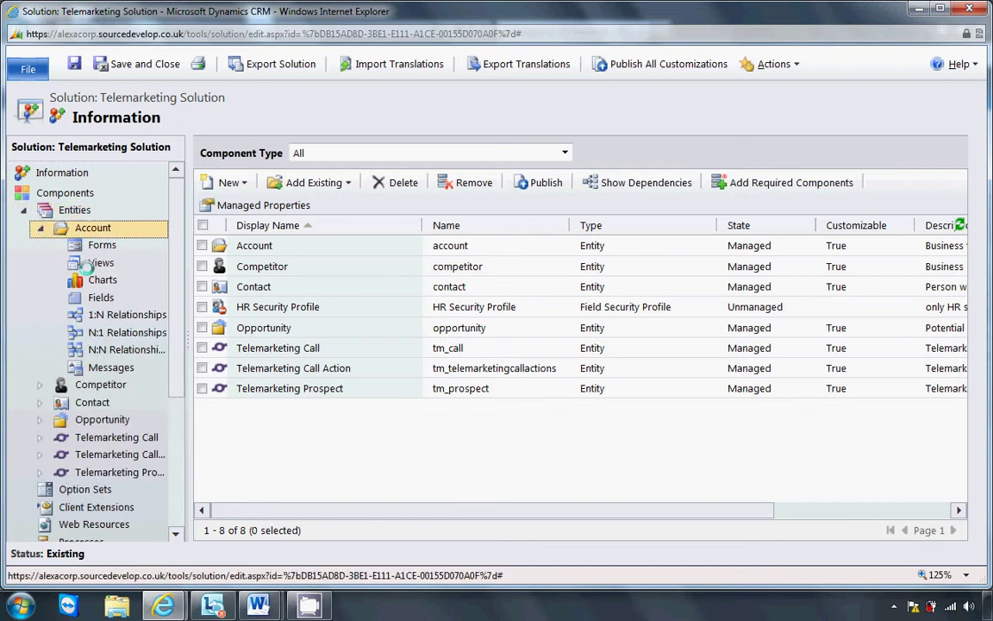
click(99, 246)
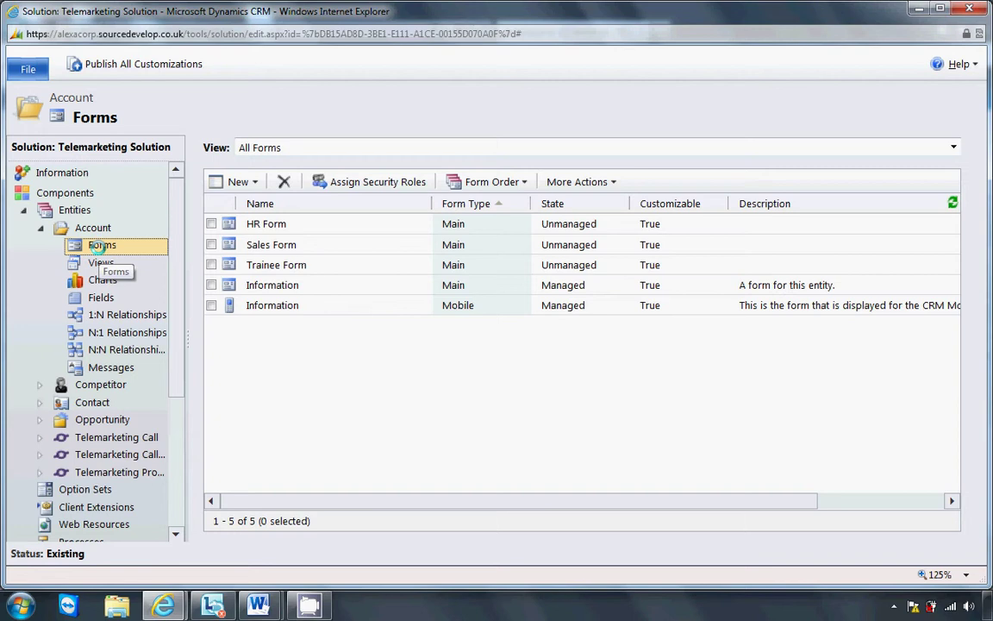
Look over the HR, Sales and Trainee forms in the list, and view the main Information form's layout before closing it.
click(316, 224)
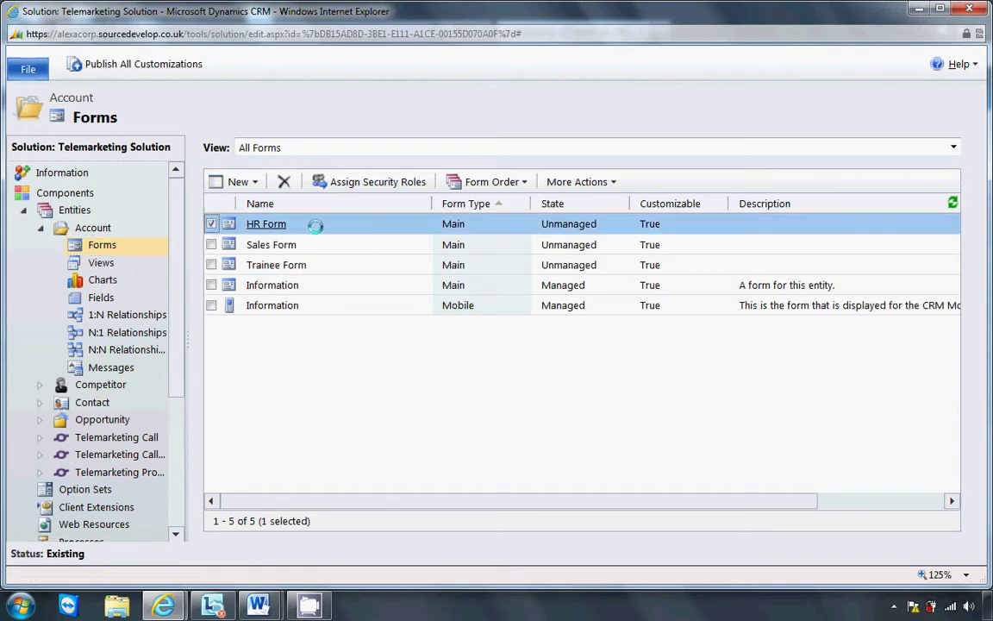
click(318, 248)
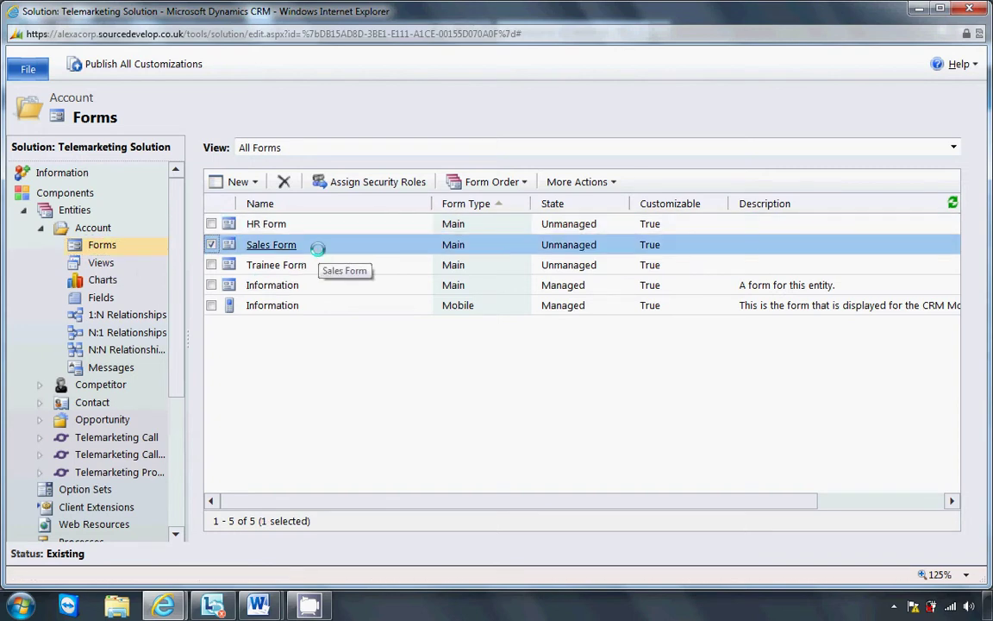
click(322, 265)
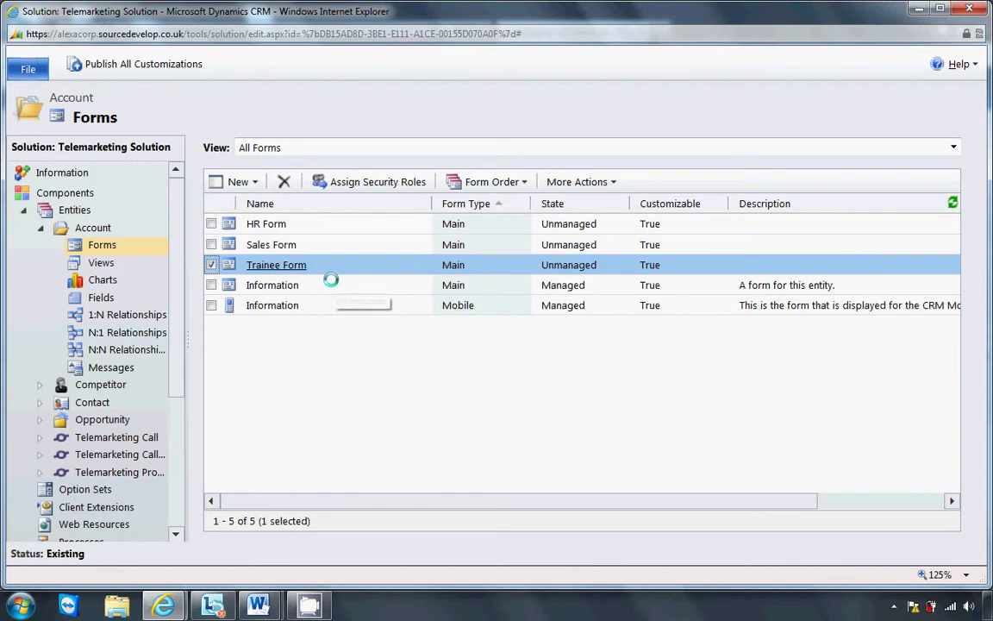
click(331, 283)
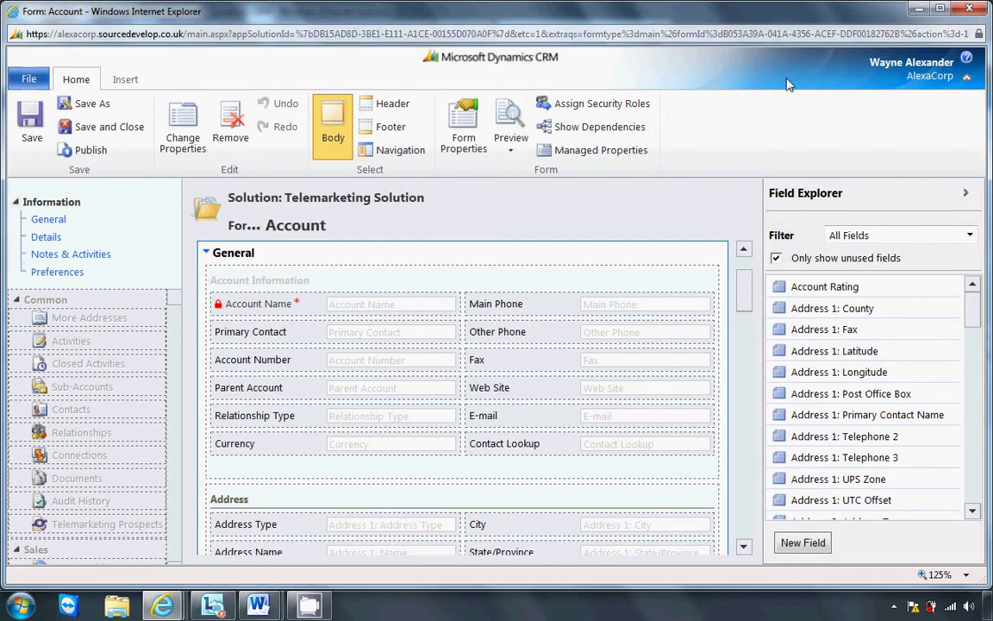
click(965, 12)
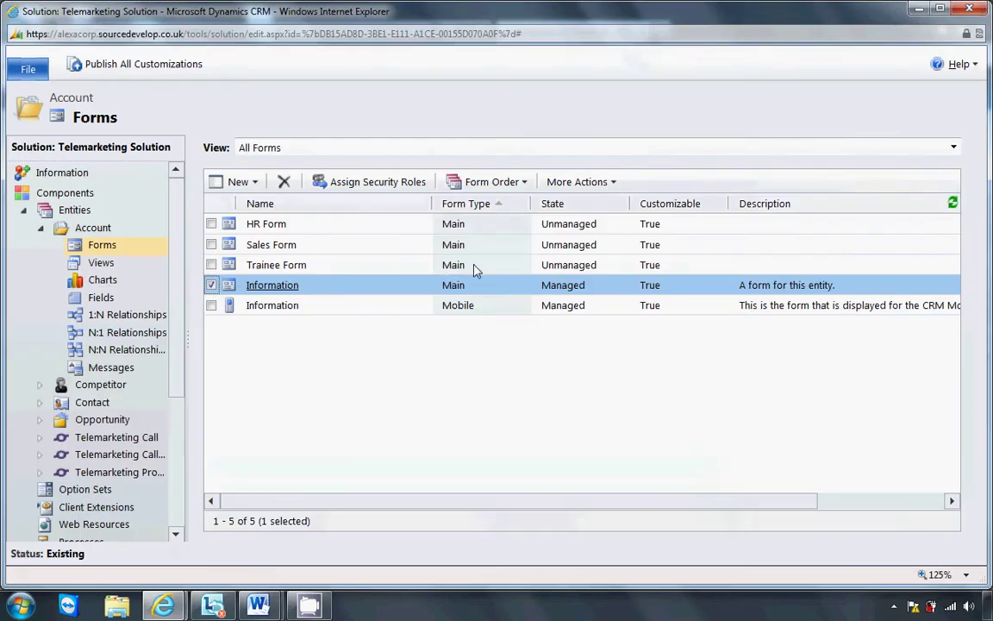
Add the CEO-Business Manager security role to the Account entity's HR Form, then save and close the form.
double_click(386, 233)
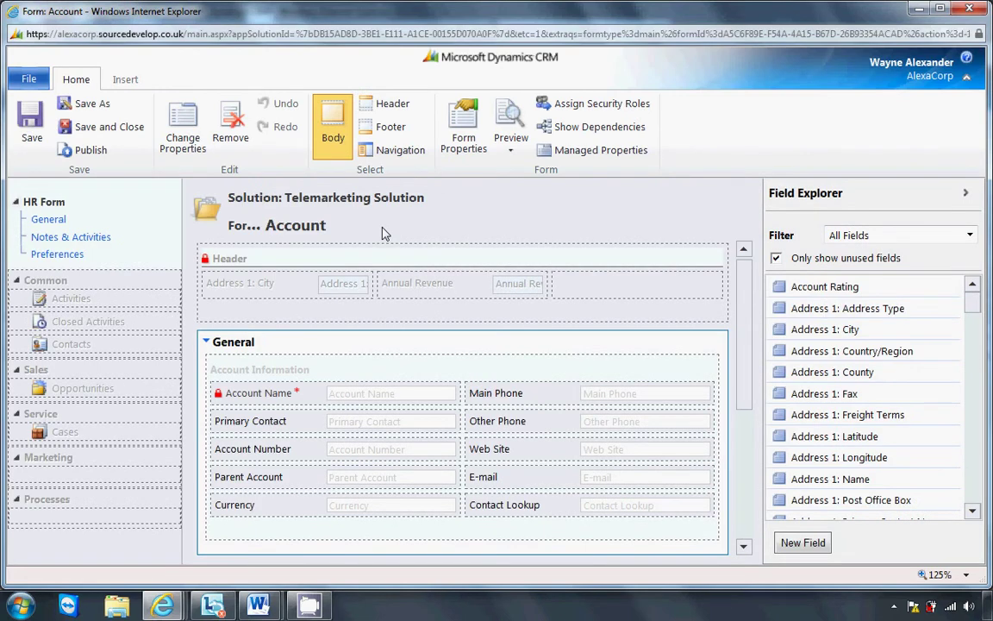
click(554, 112)
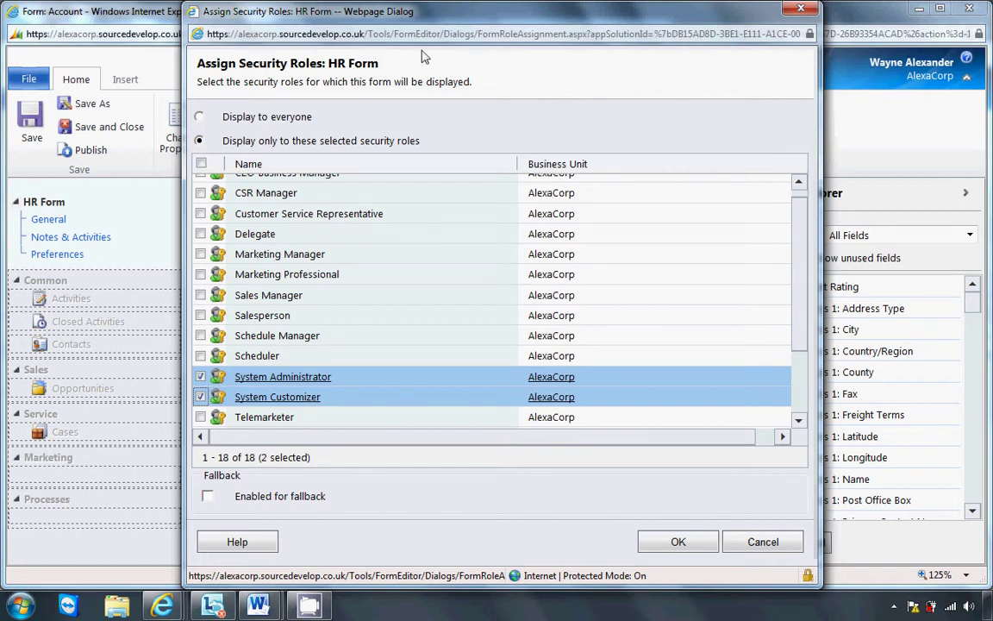
drag(397, 19, 454, 97)
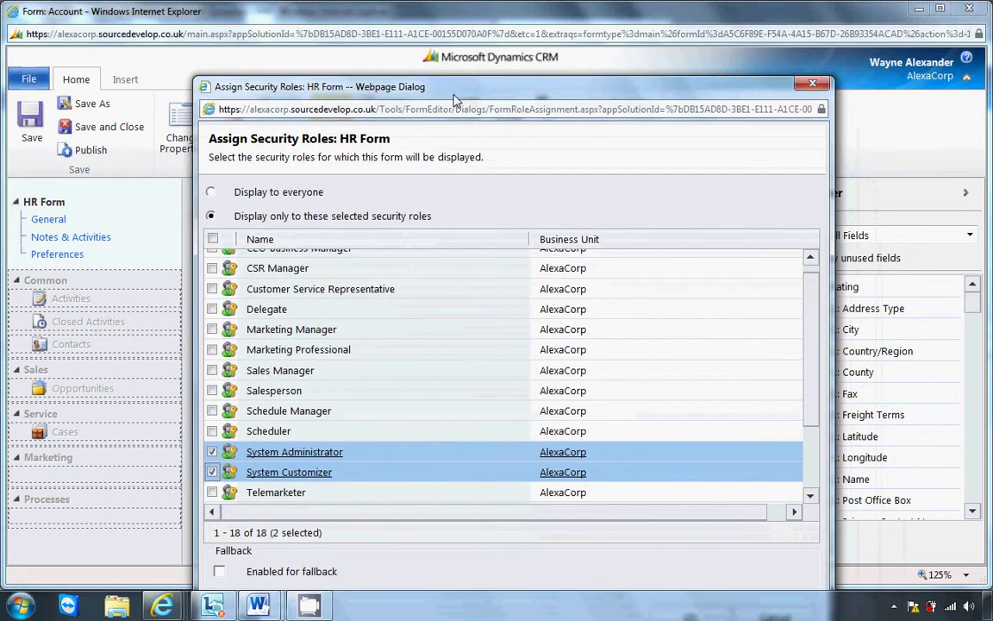
drag(811, 395, 811, 365)
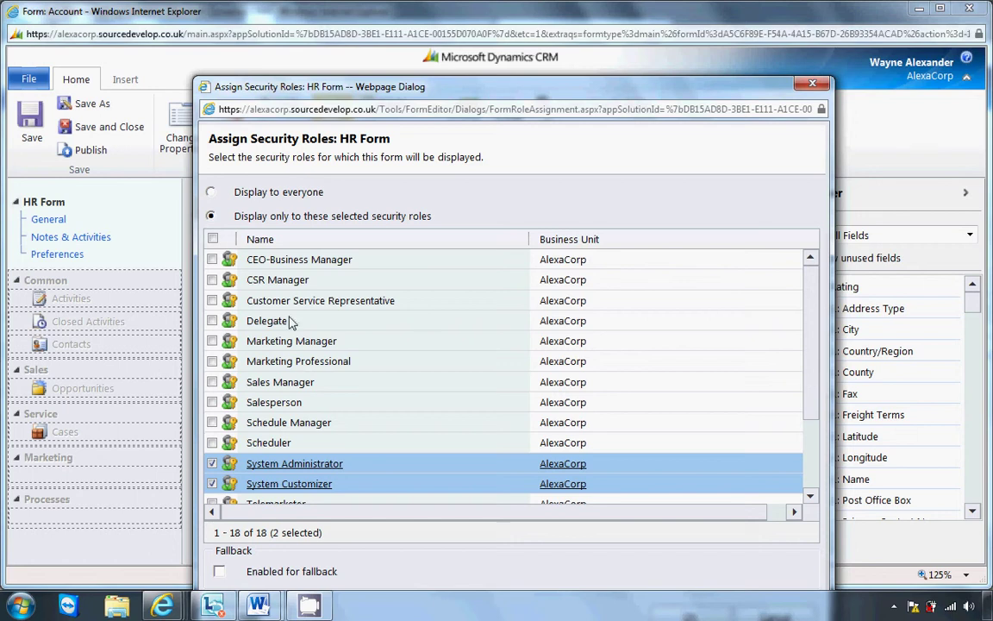
click(213, 260)
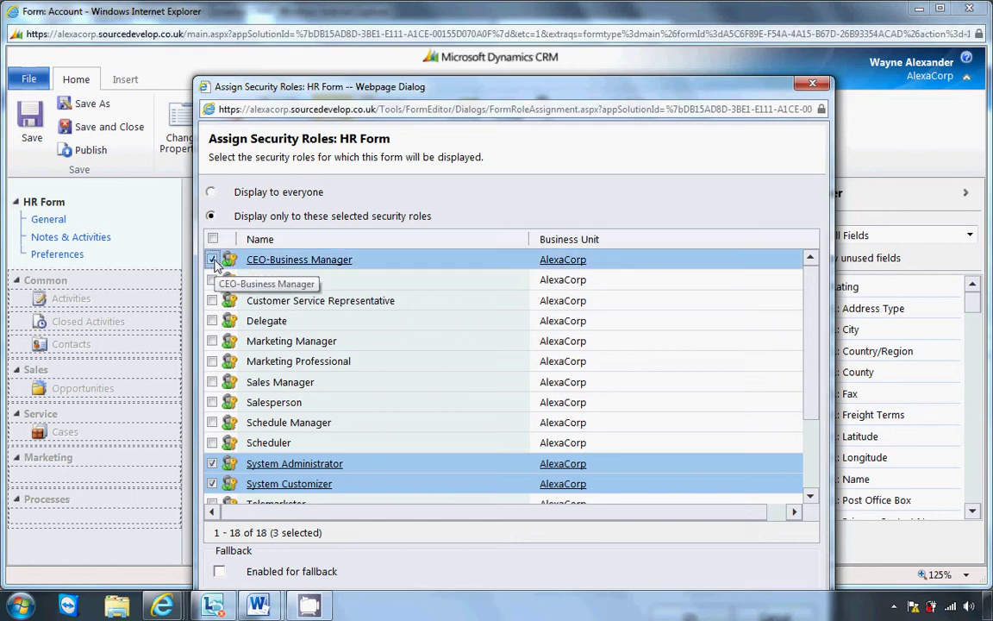
drag(810, 398, 817, 485)
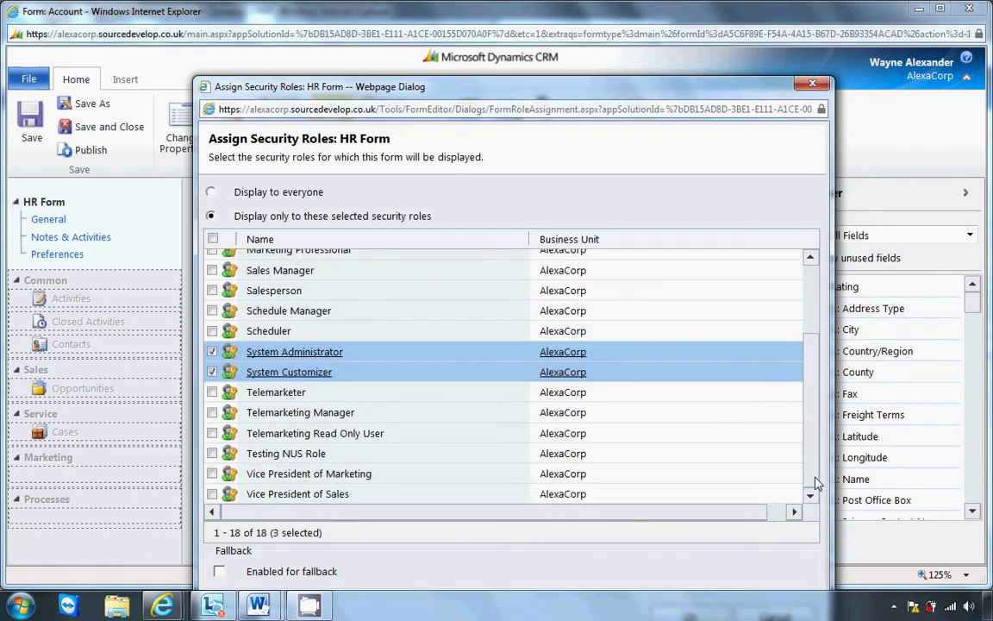
drag(611, 89, 657, 42)
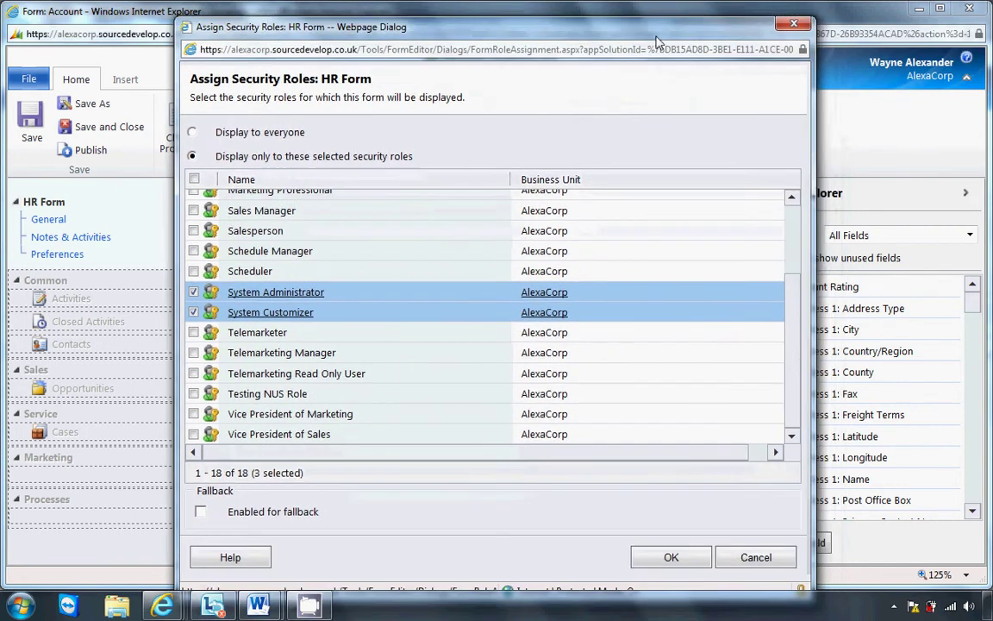
click(671, 558)
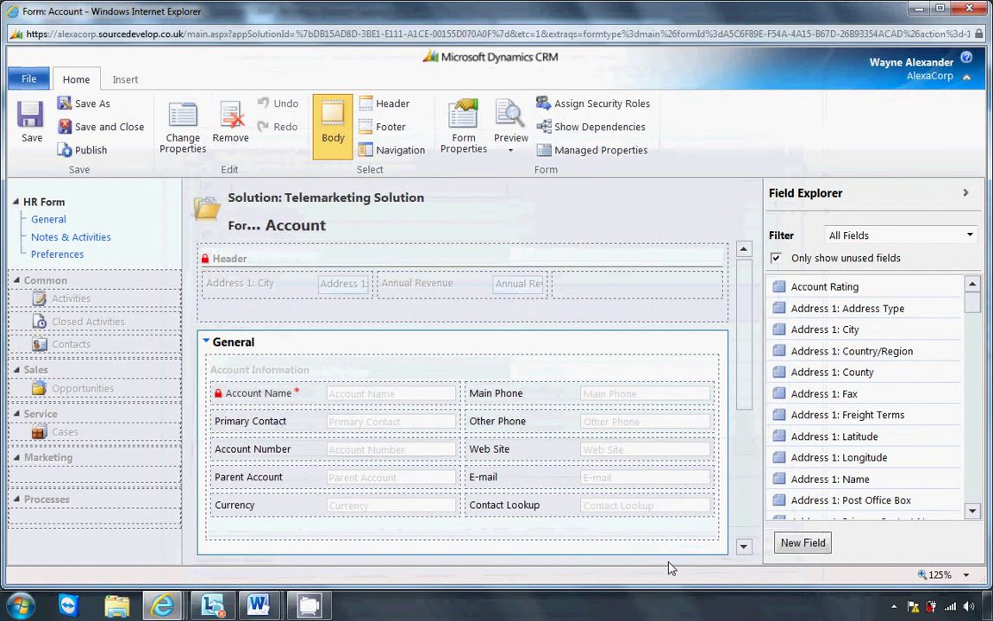
click(126, 130)
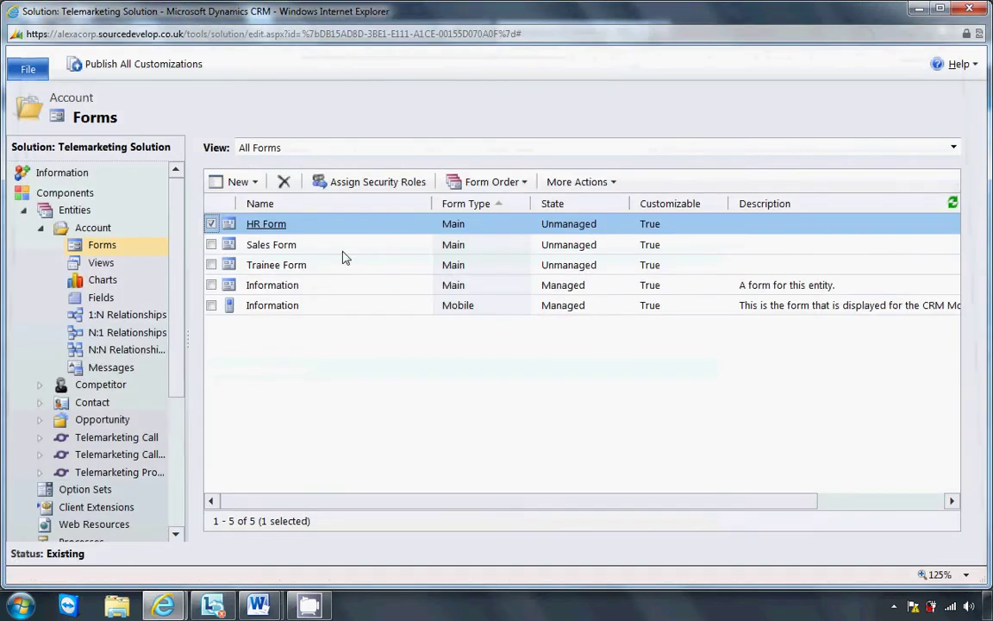
Add the Sales Manager security role to the Account entity's Sales Form, then save and close the form.
double_click(344, 248)
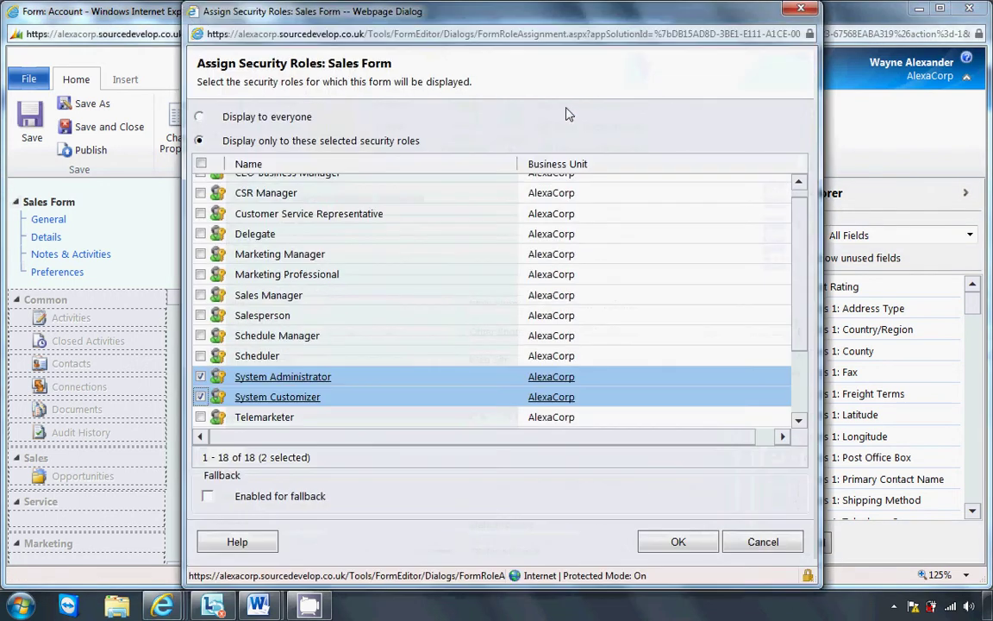
click(200, 295)
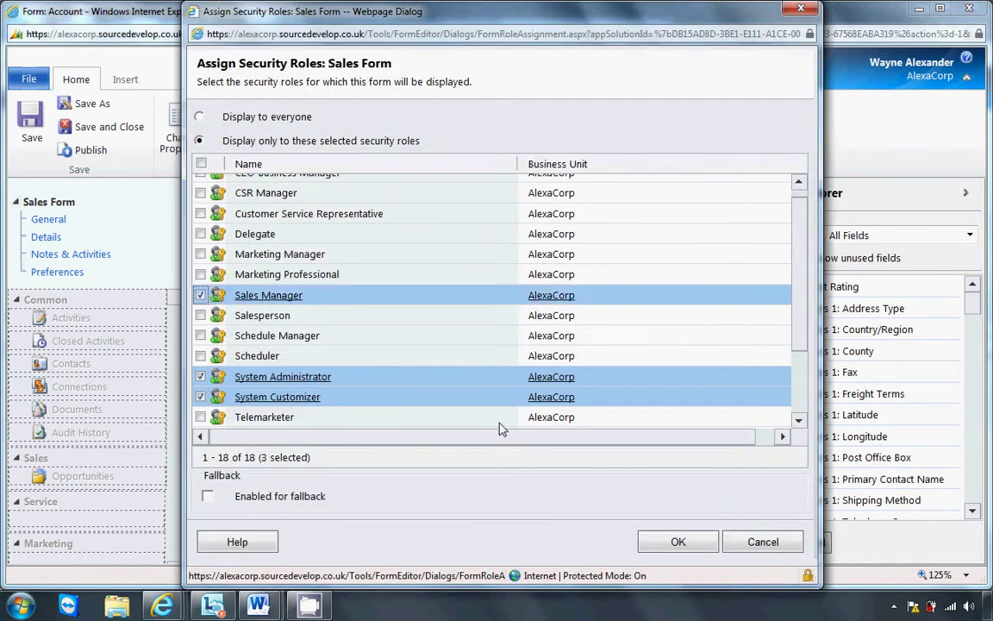
scroll(728, 285, down, 2)
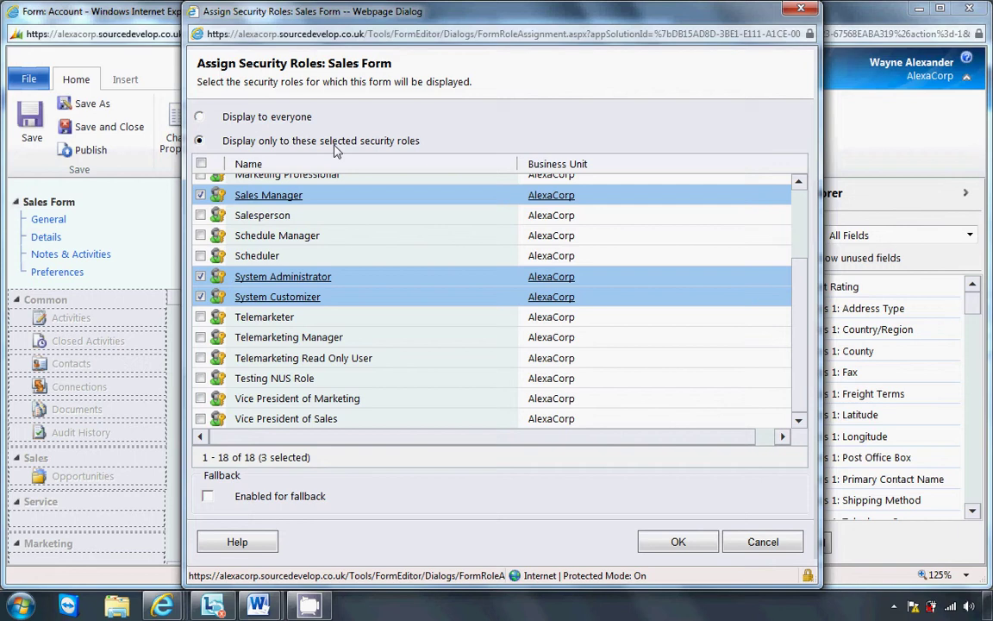
click(676, 542)
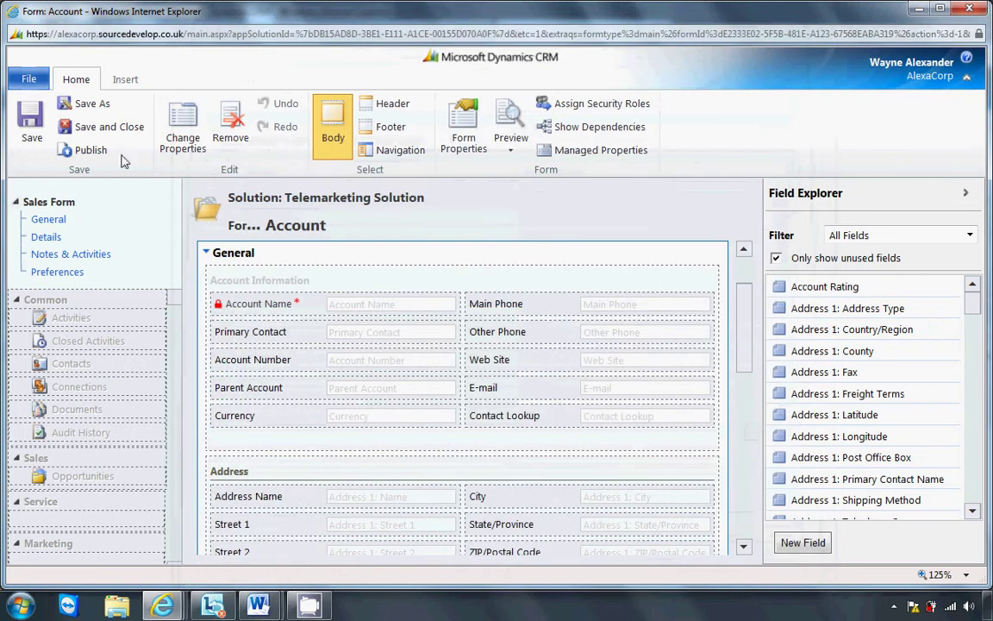
click(114, 128)
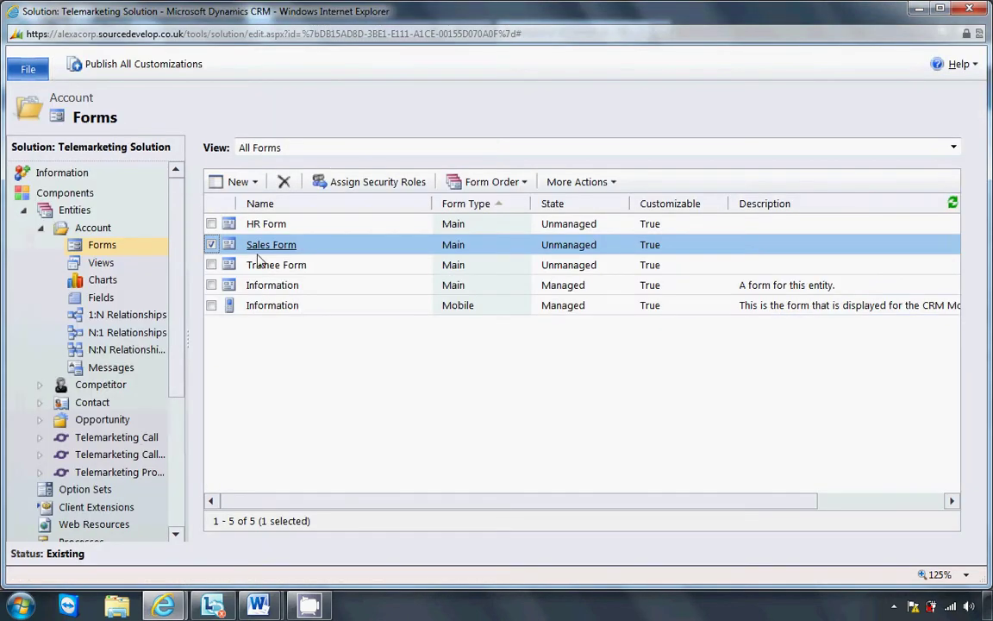
Add the Salesperson security role to the Account entity's Trainee Form, then save and close the form.
double_click(323, 273)
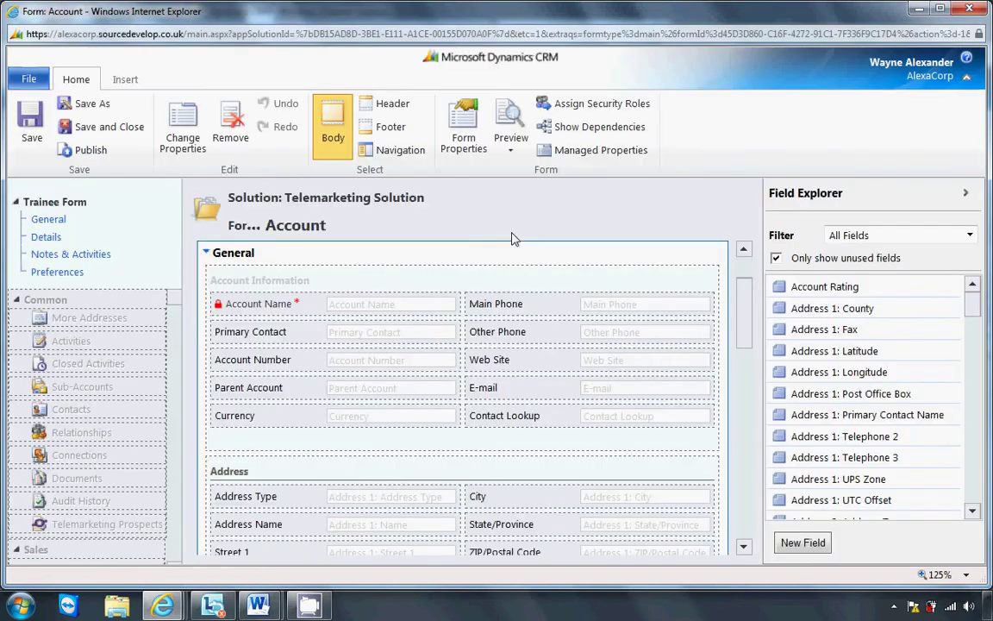
click(569, 110)
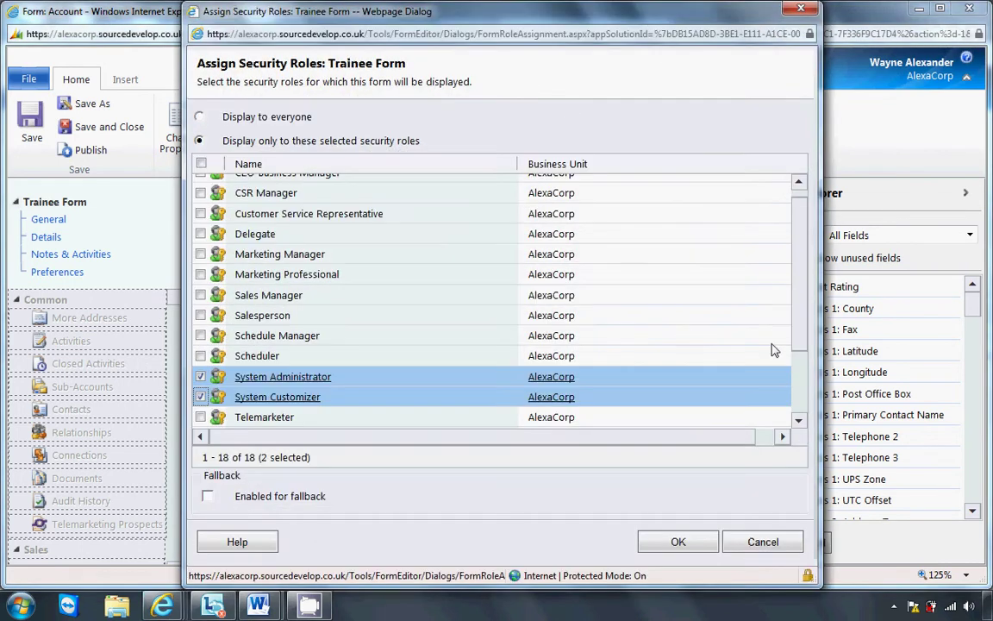
scroll(799, 321, down, 1)
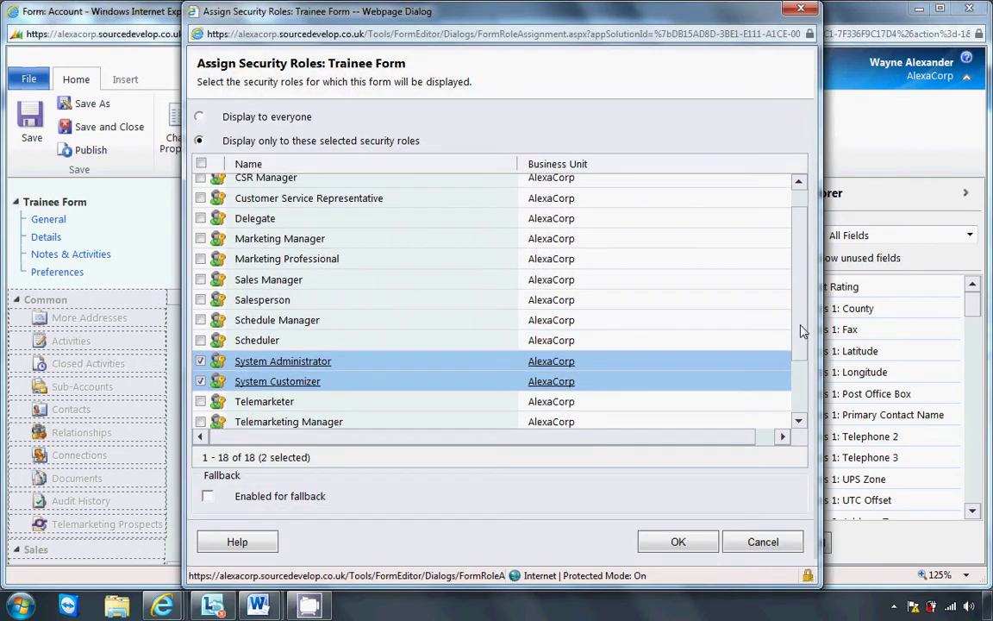
scroll(799, 320, up, 1)
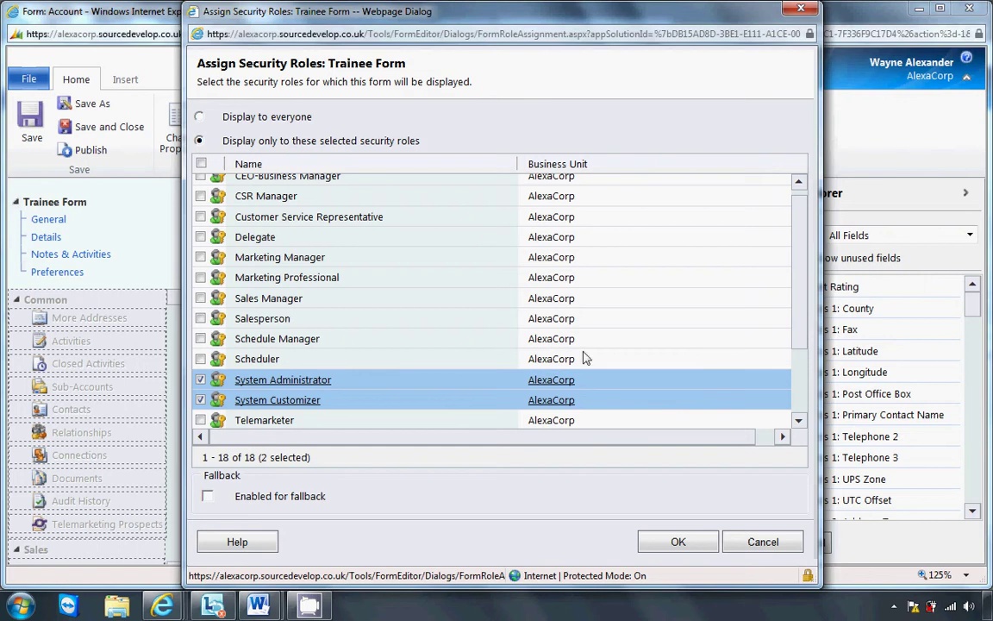
click(200, 319)
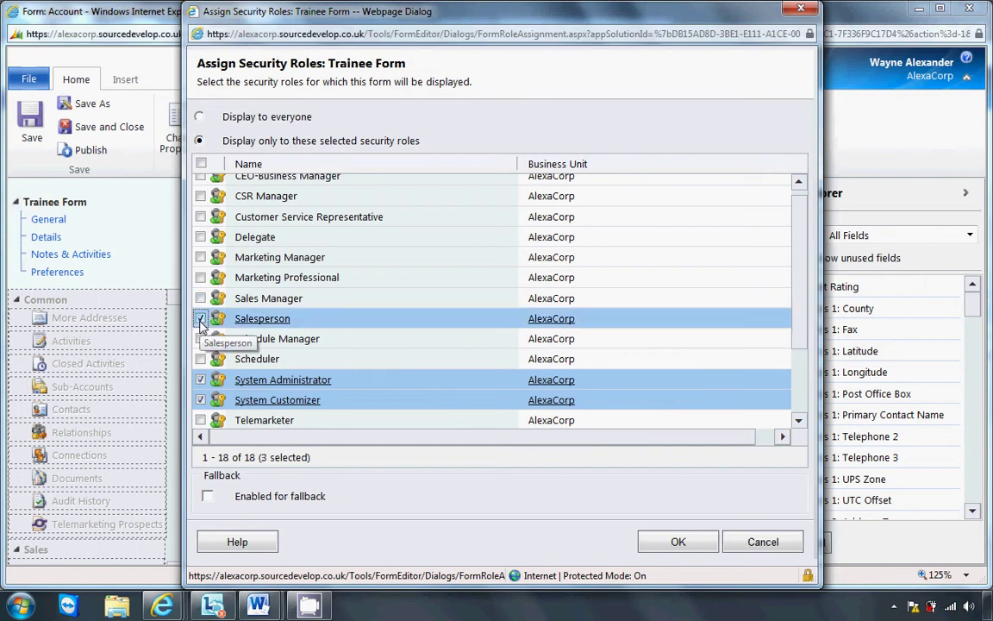
click(677, 541)
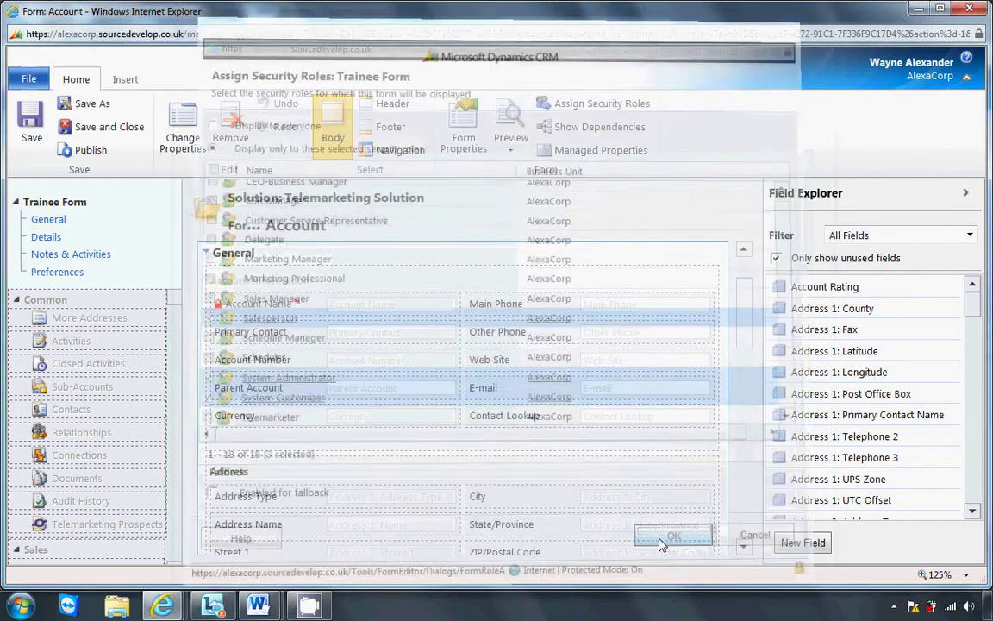
click(109, 127)
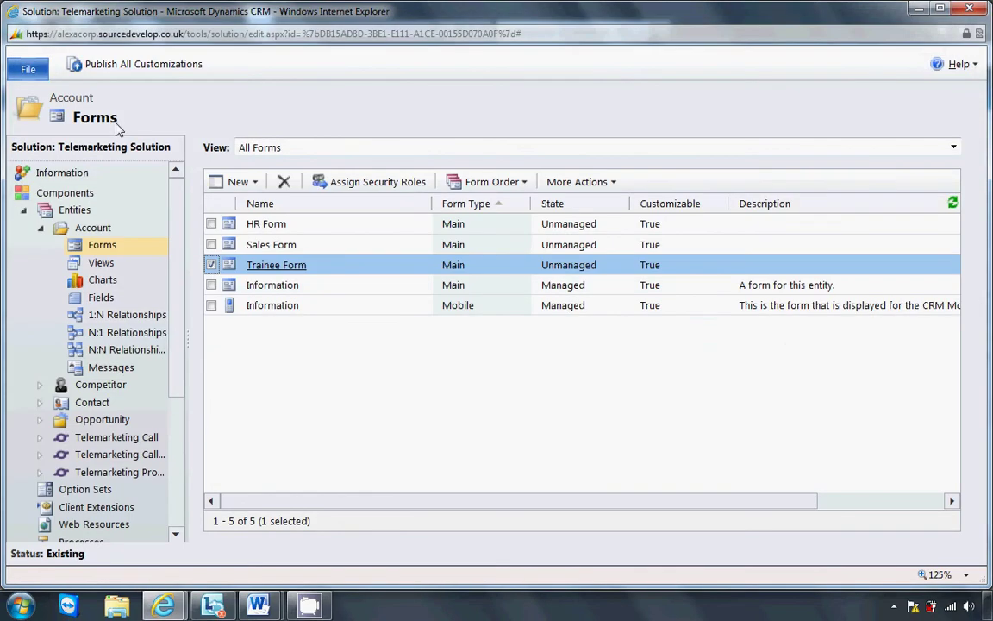
Open the Account entity's definition and publish the entity's customizations.
double_click(102, 229)
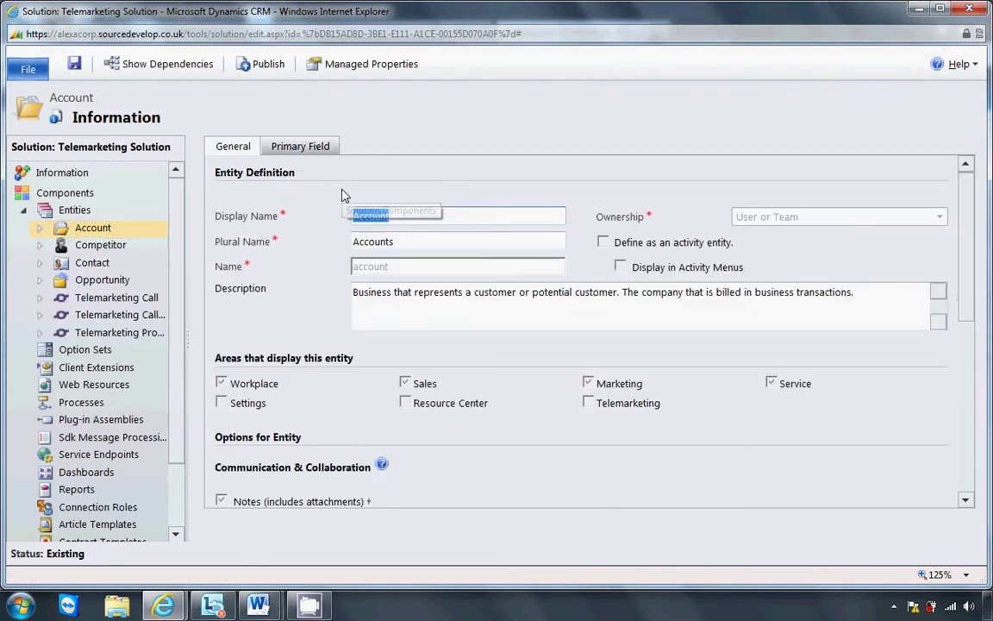
click(256, 68)
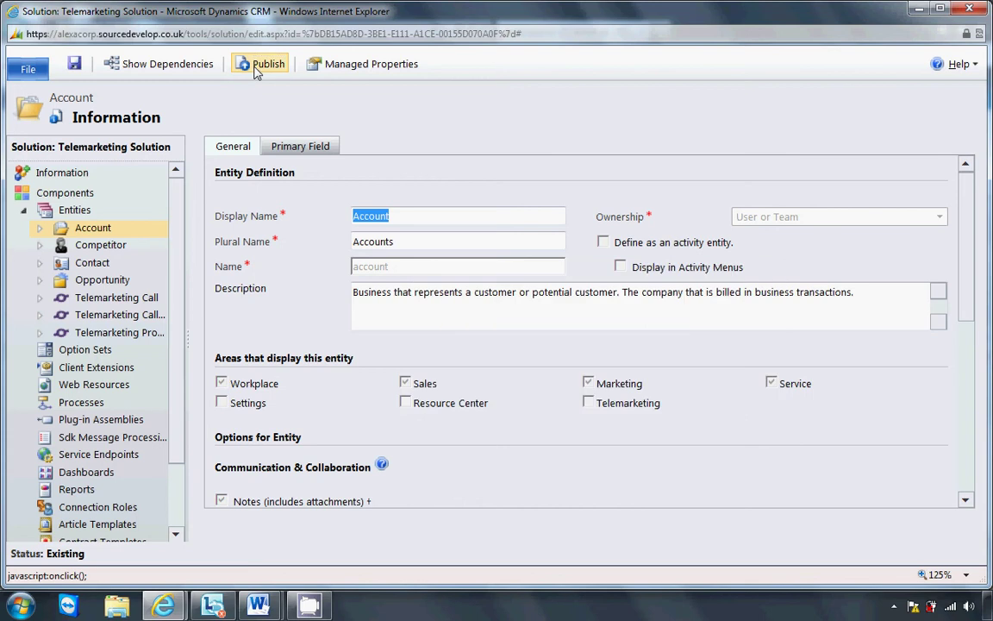
Close the Telemarketing Solution window, refresh the main CRM page and open the Accounts list in the Workplace.
click(969, 11)
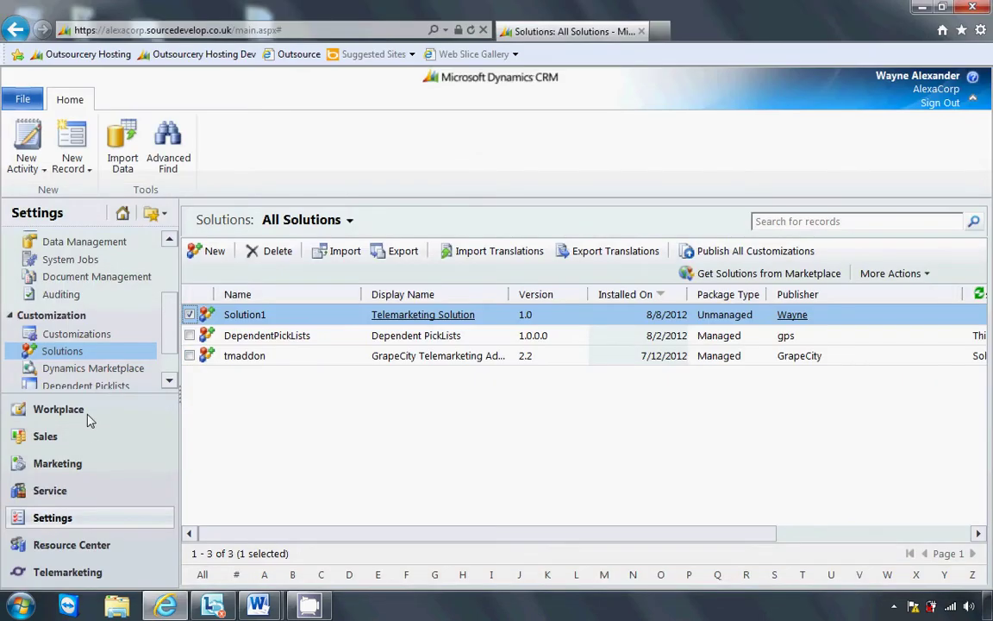
click(91, 419)
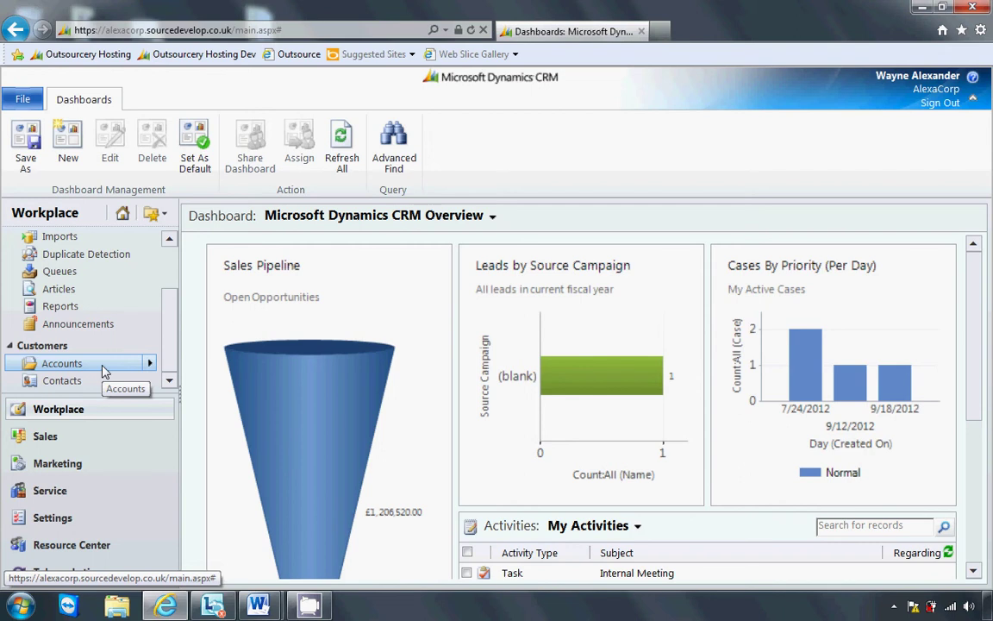
click(102, 371)
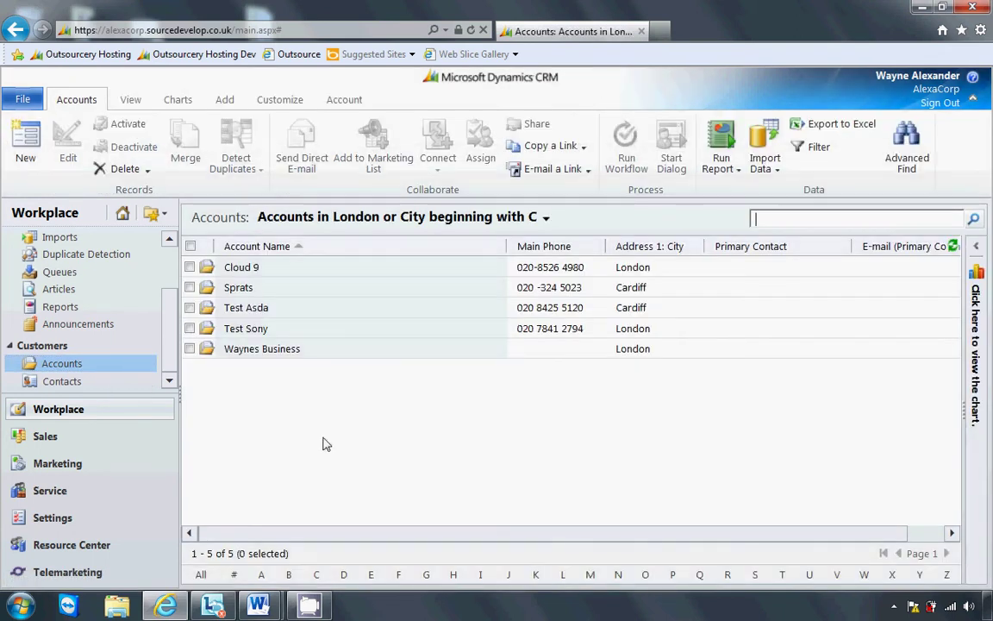
key(F5)
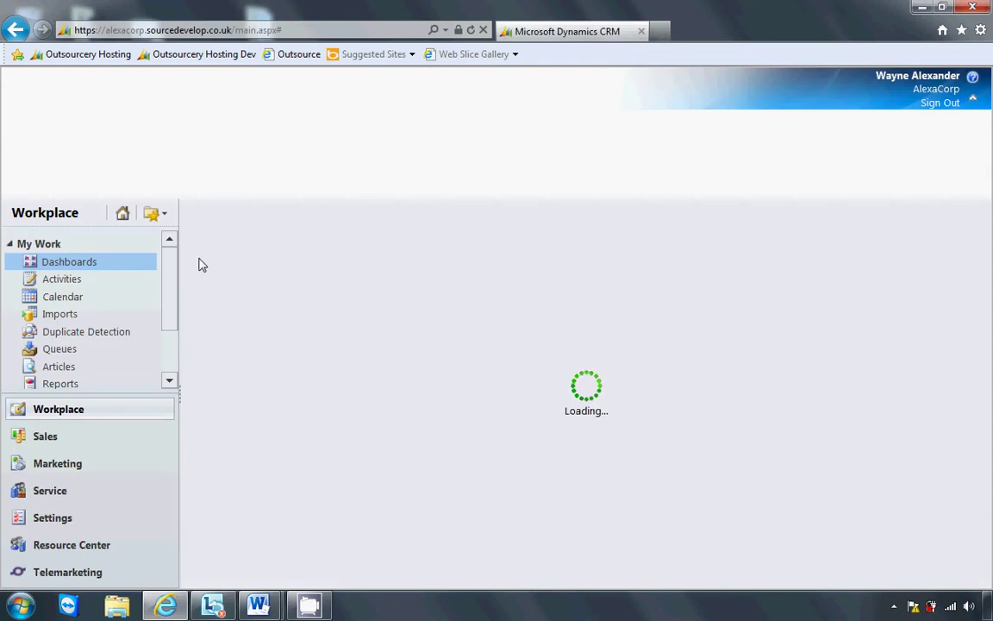
scroll(172, 319, down, 2)
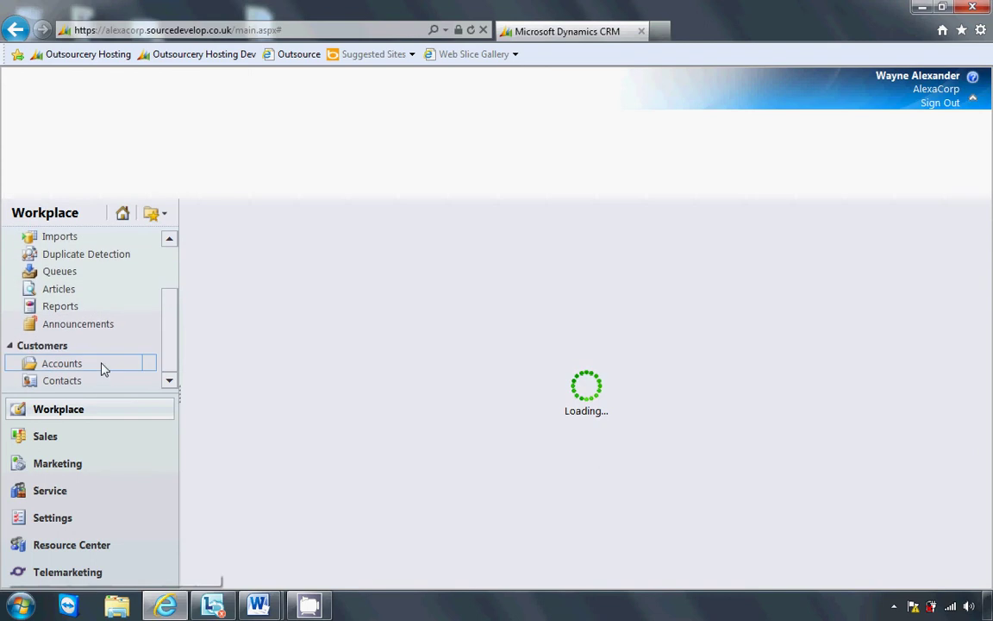
click(100, 368)
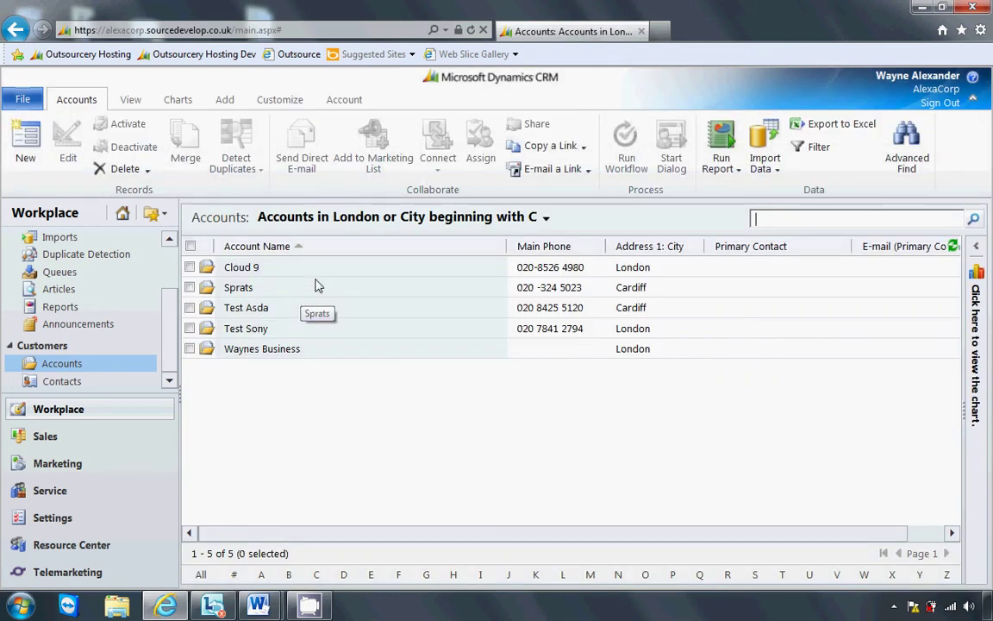
Open the Sprats account, view it in the HR Form, Sales Form and Trainee Form in turn, and close the record.
double_click(318, 294)
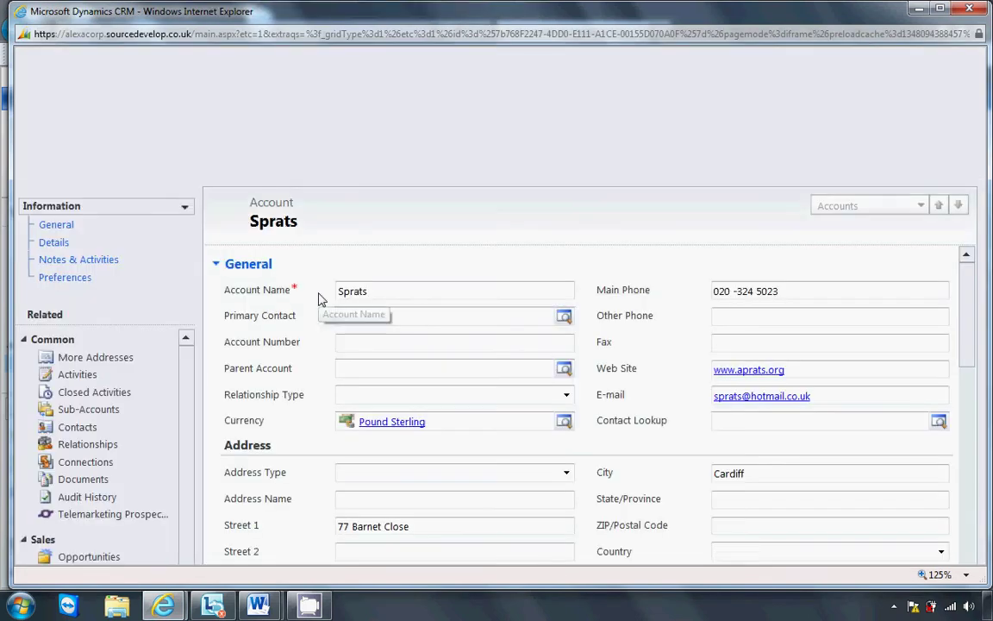
click(186, 209)
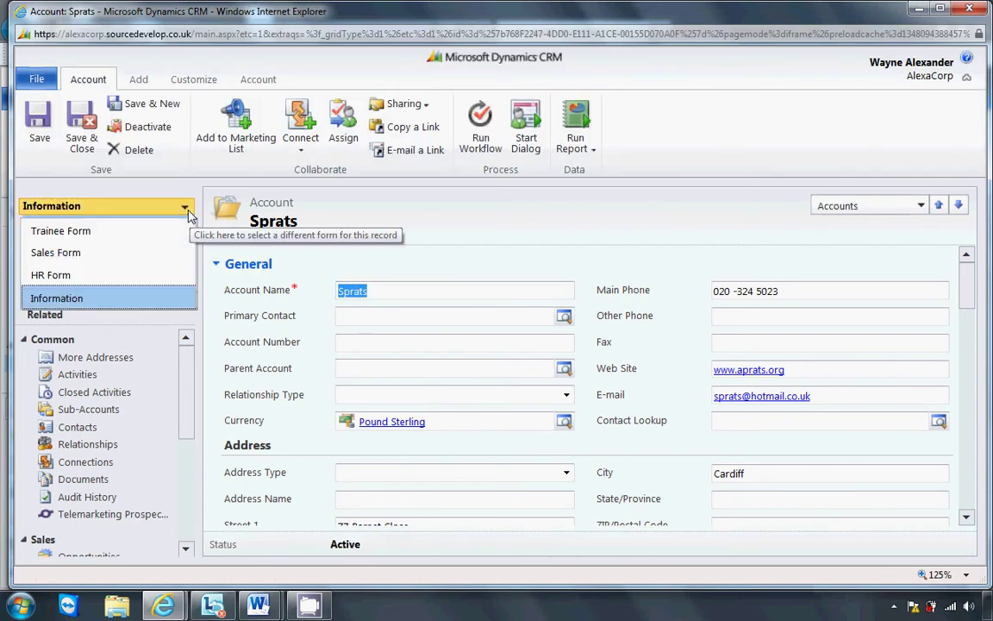
click(173, 275)
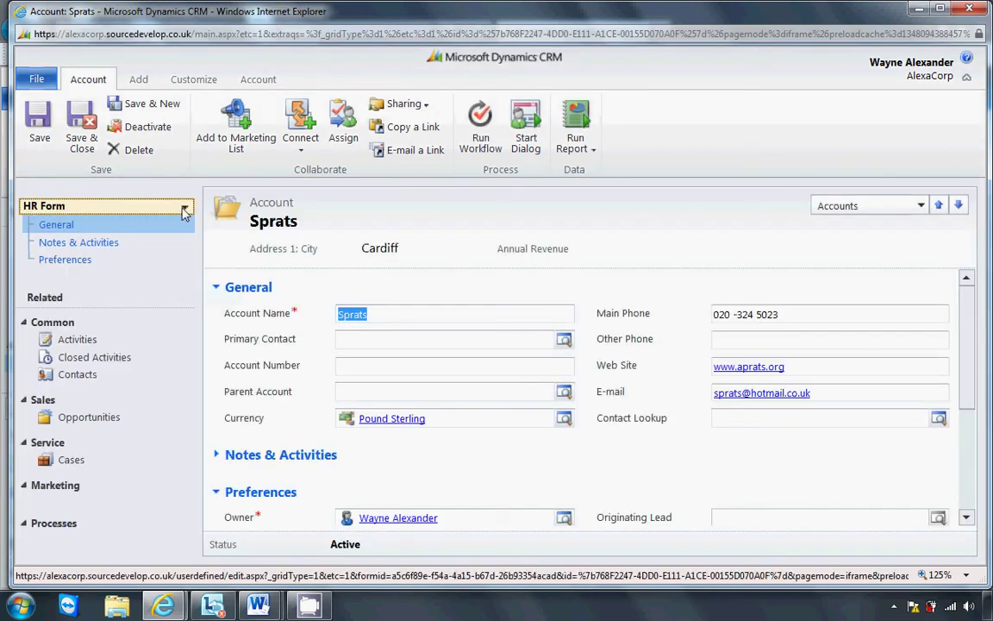
click(184, 207)
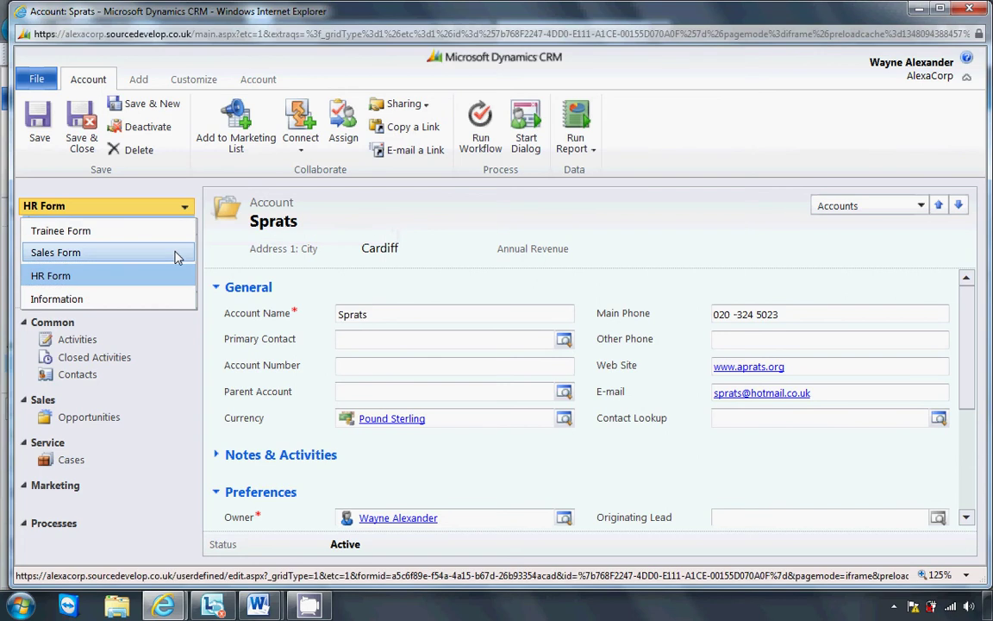
click(176, 253)
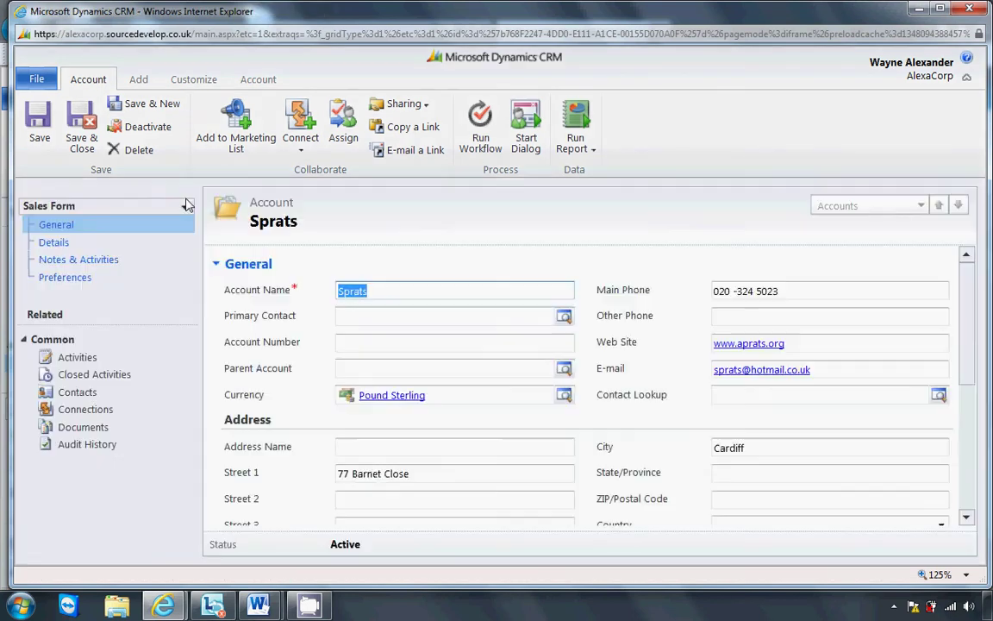
click(187, 206)
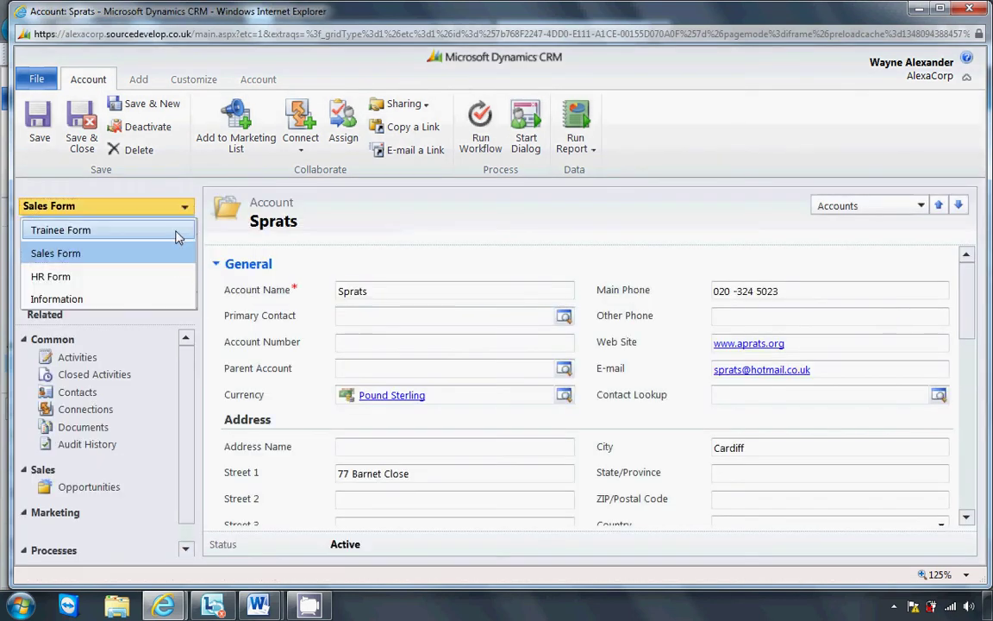
click(177, 234)
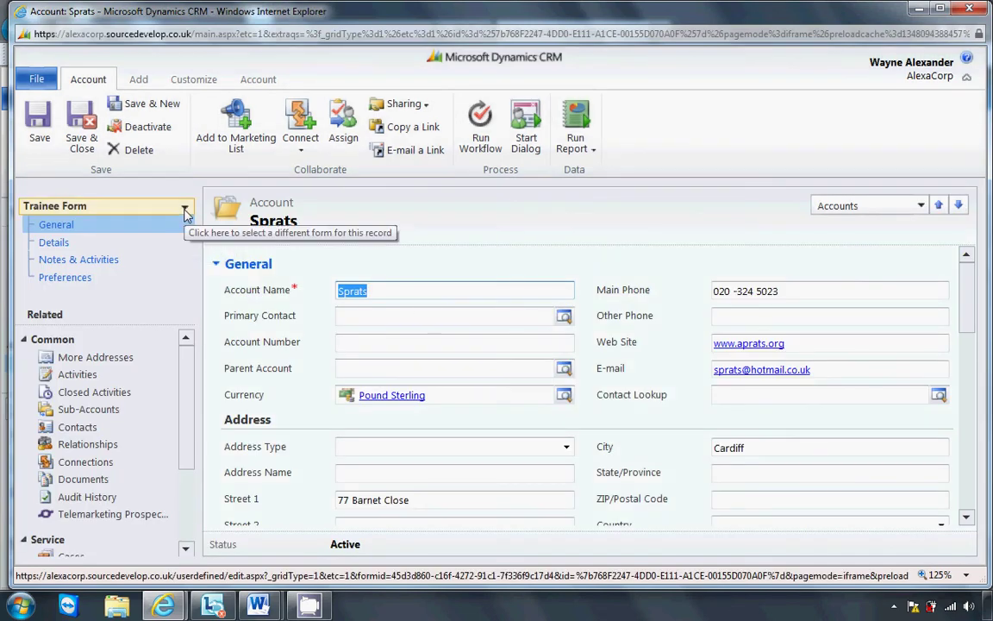
click(185, 208)
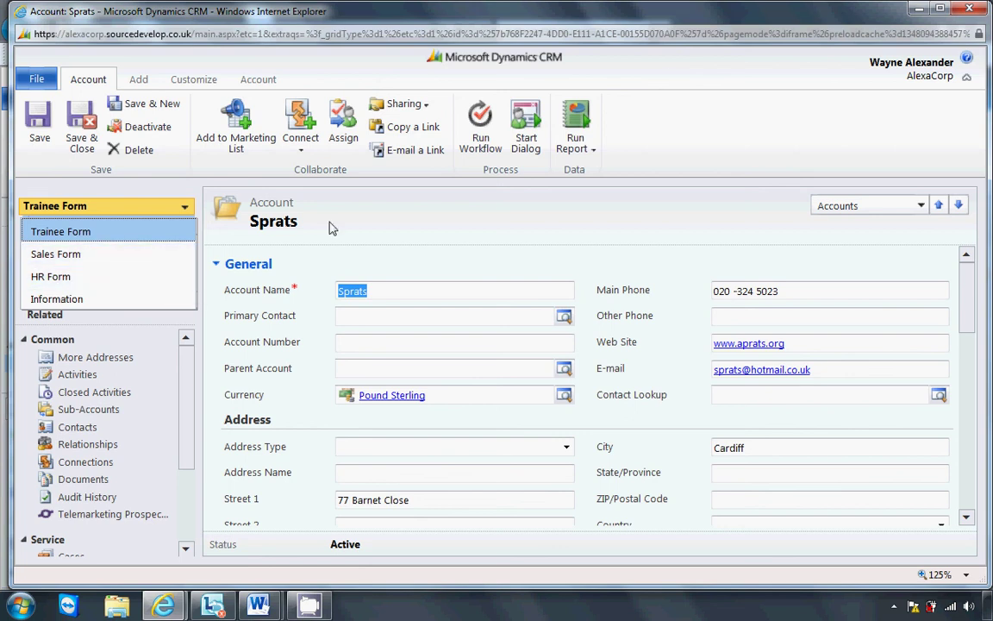
click(967, 12)
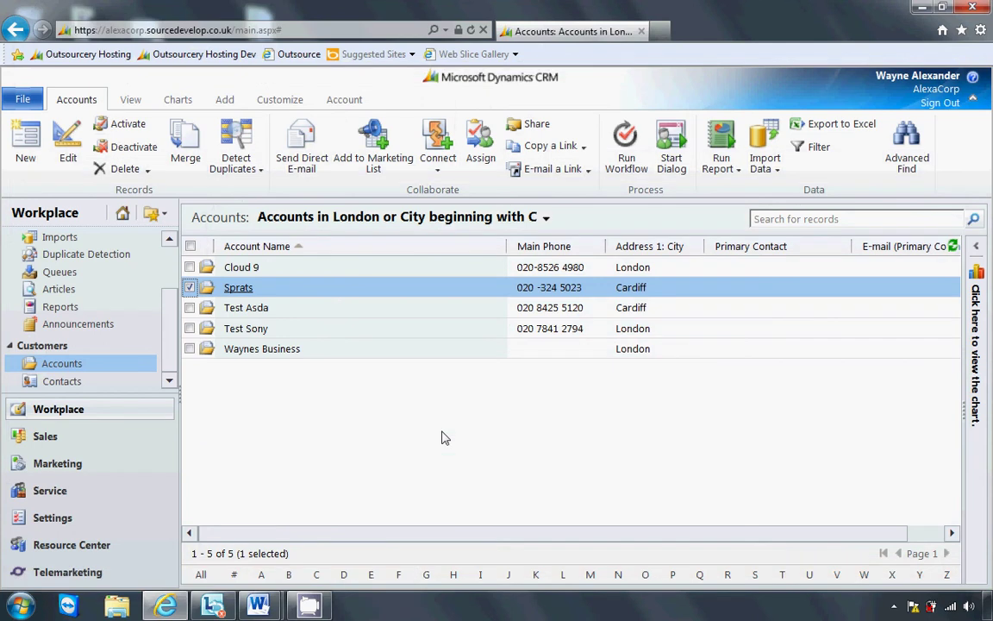